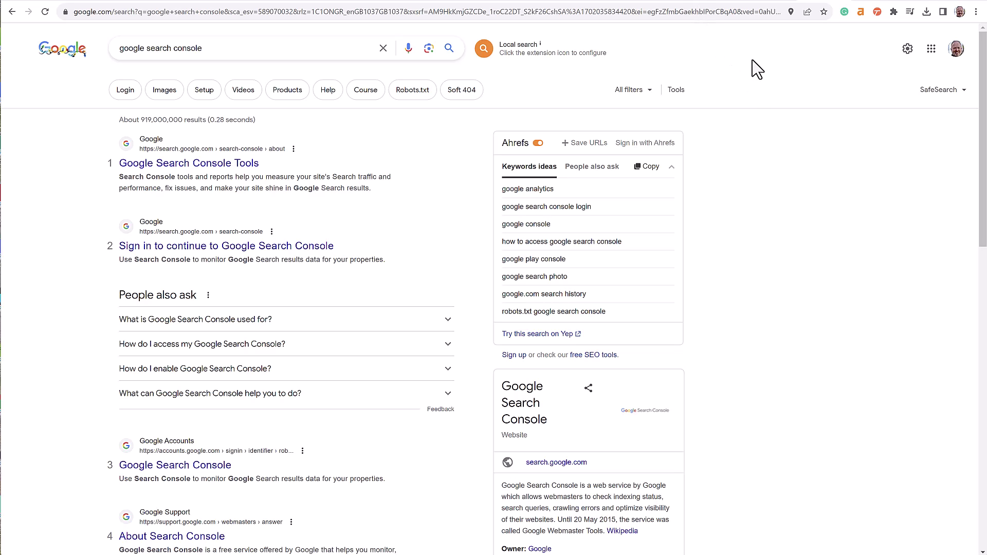
- Review the Overview Indexing summary in Search Console: 188 not indexed versus 122 indexed pages
click(264, 45)
key(ctrl+a)
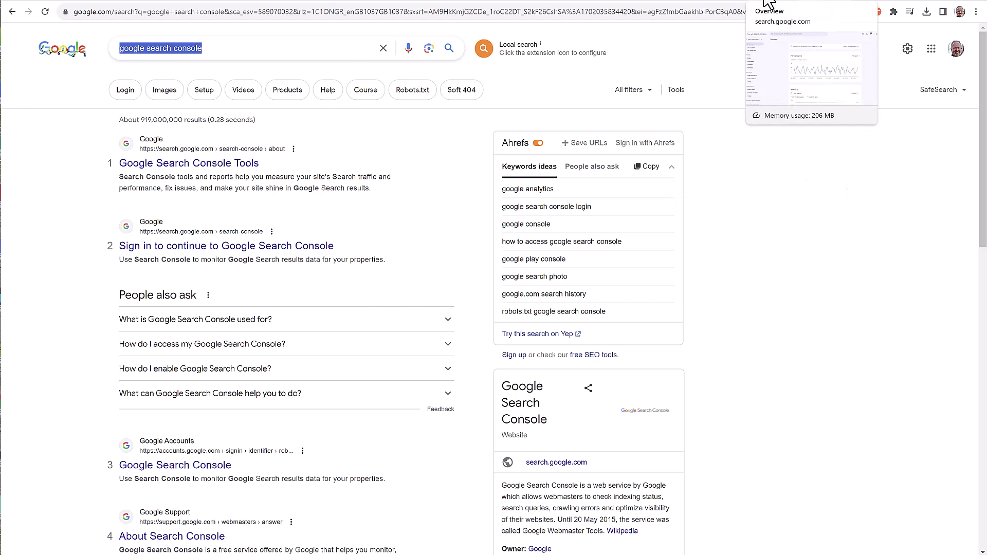
click(769, 3)
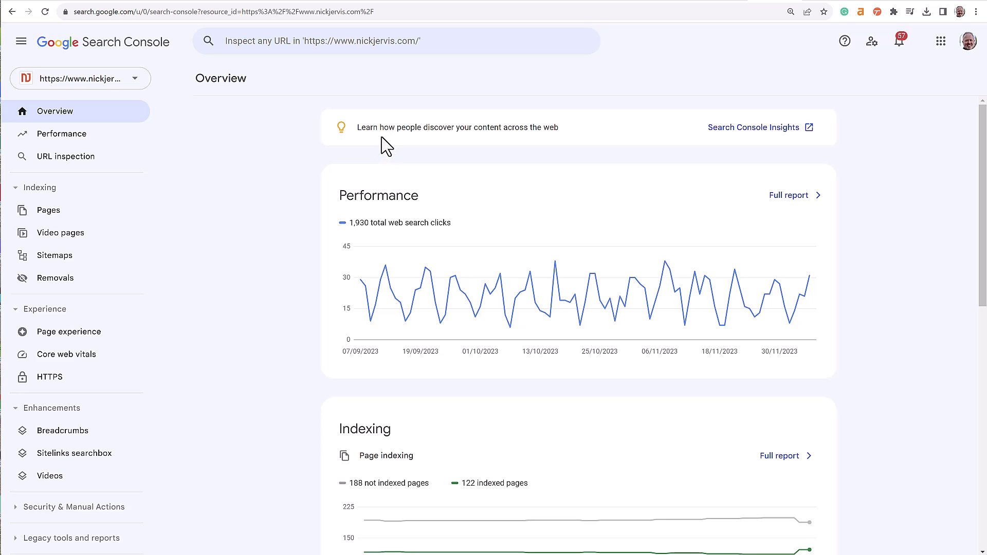
scroll(391, 146, down, 3)
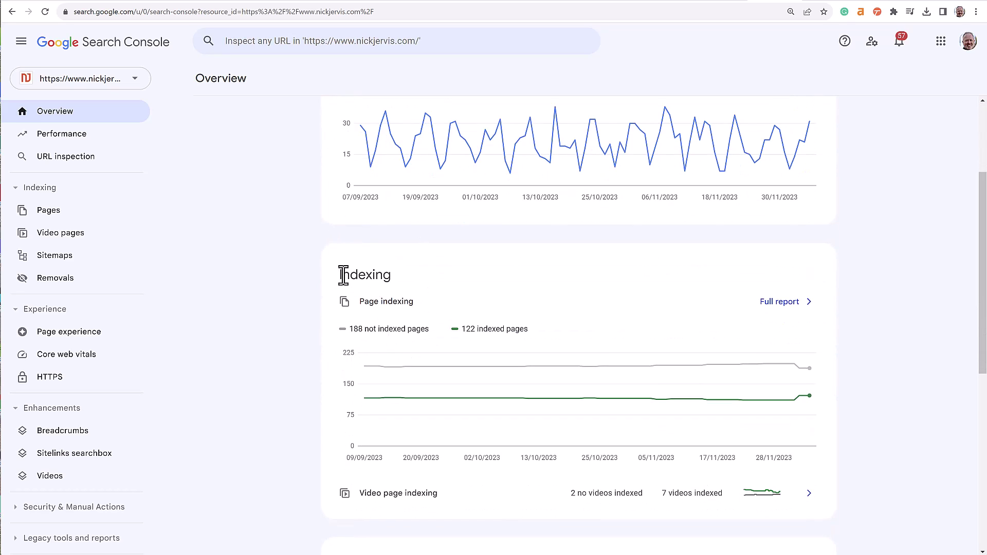
drag(337, 276, 533, 322)
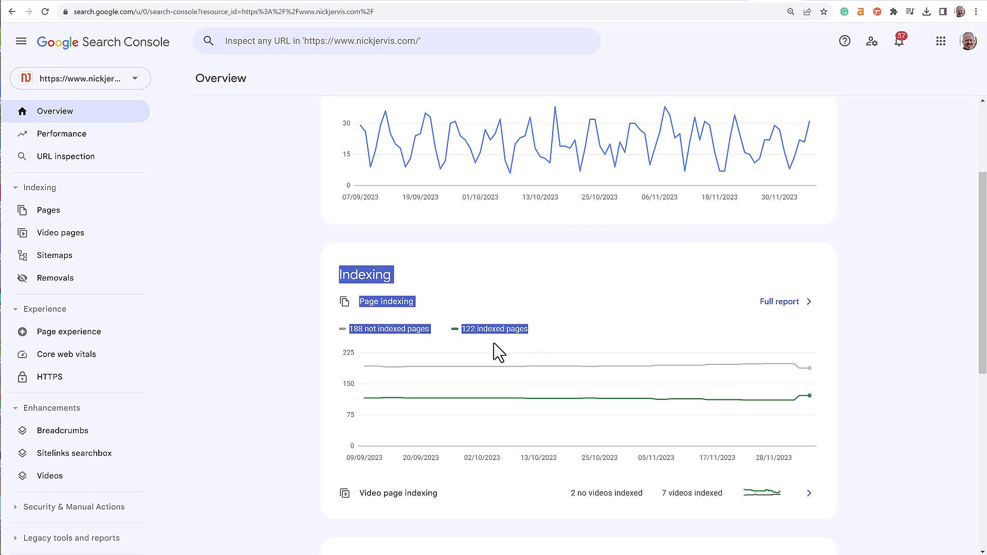
triple_click(384, 331)
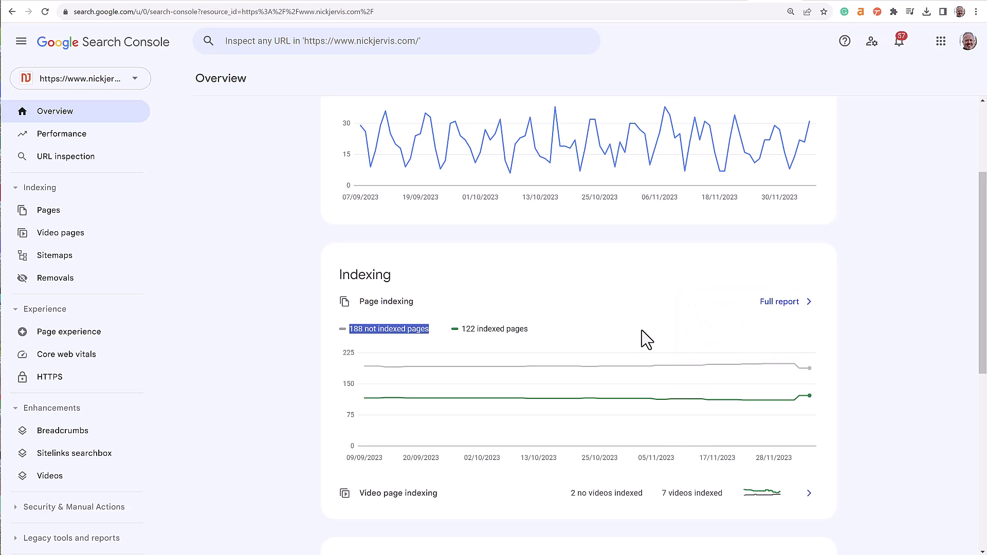
- In the full Page indexing report, hide Indexed pages and scroll to the not-indexed reasons
click(792, 305)
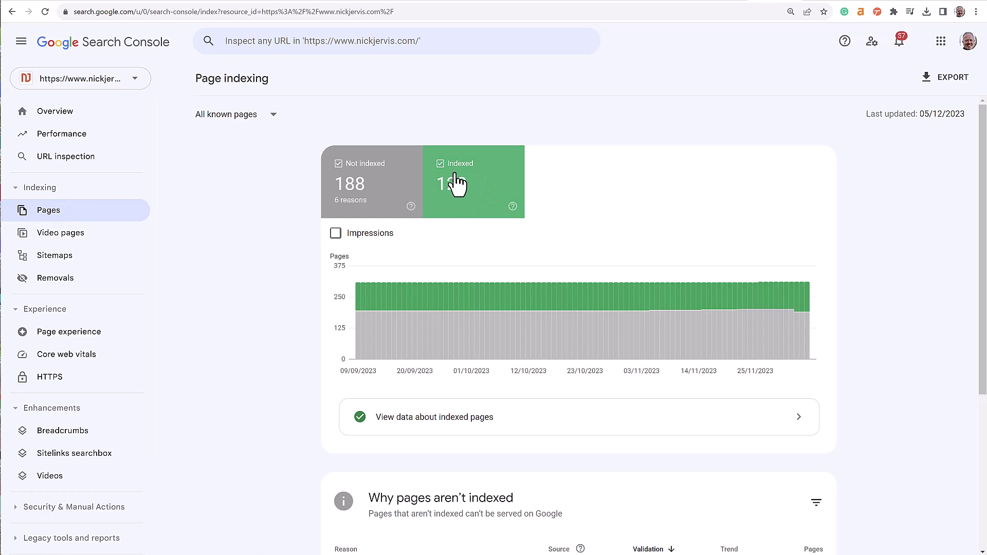
click(457, 185)
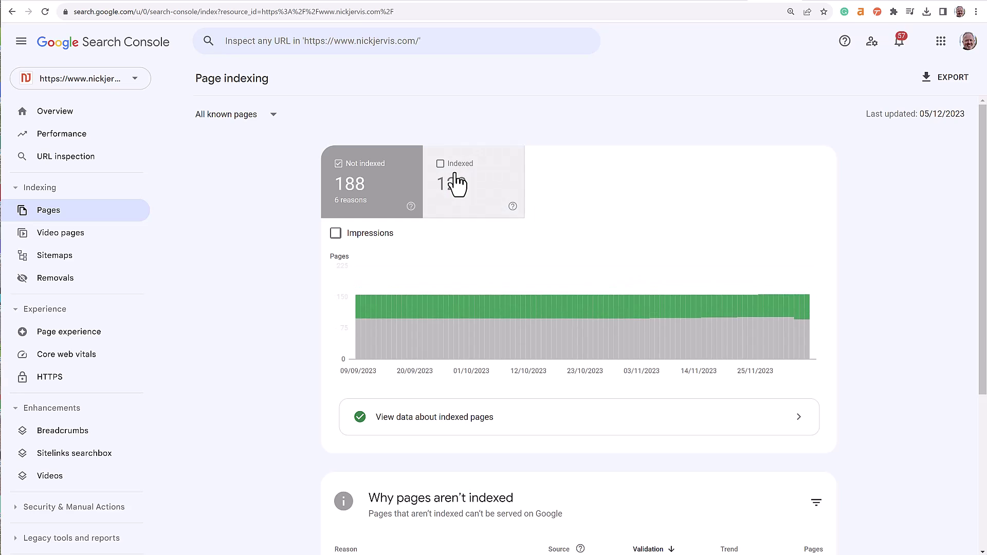
scroll(642, 161, down, 5)
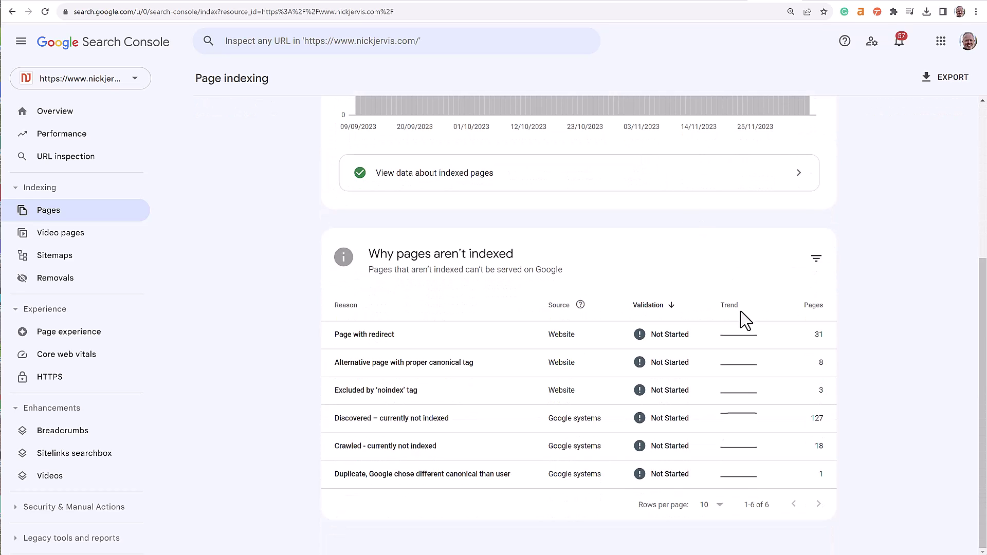
- Open the 'Discovered – currently not indexed' details and scroll to the quiz page URL in Examples
click(424, 419)
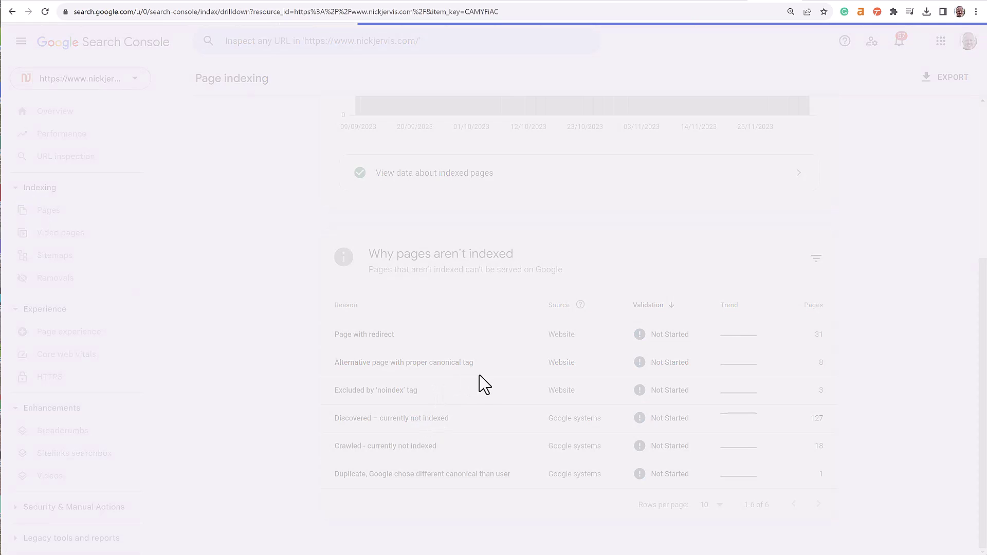
scroll(466, 366, down, 7)
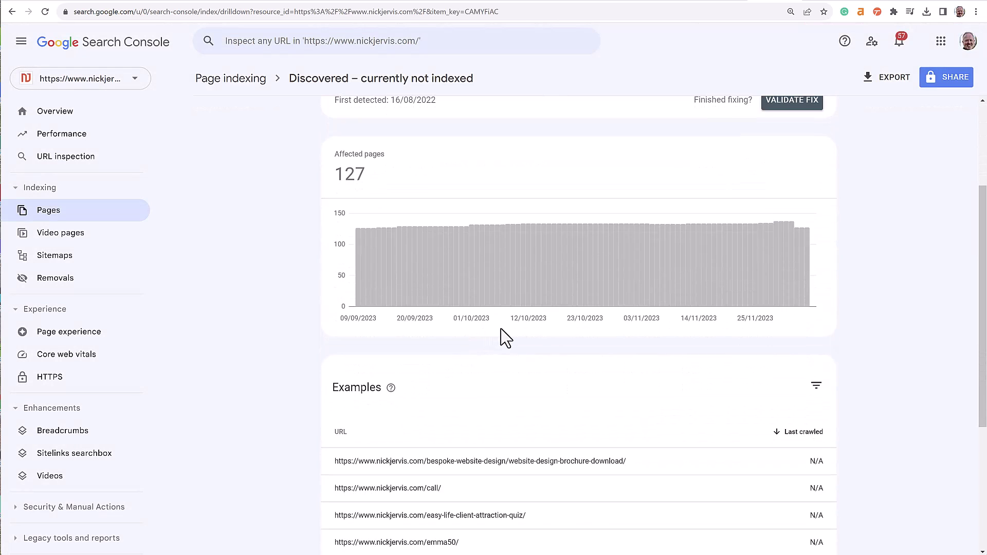
scroll(656, 312, down, 1)
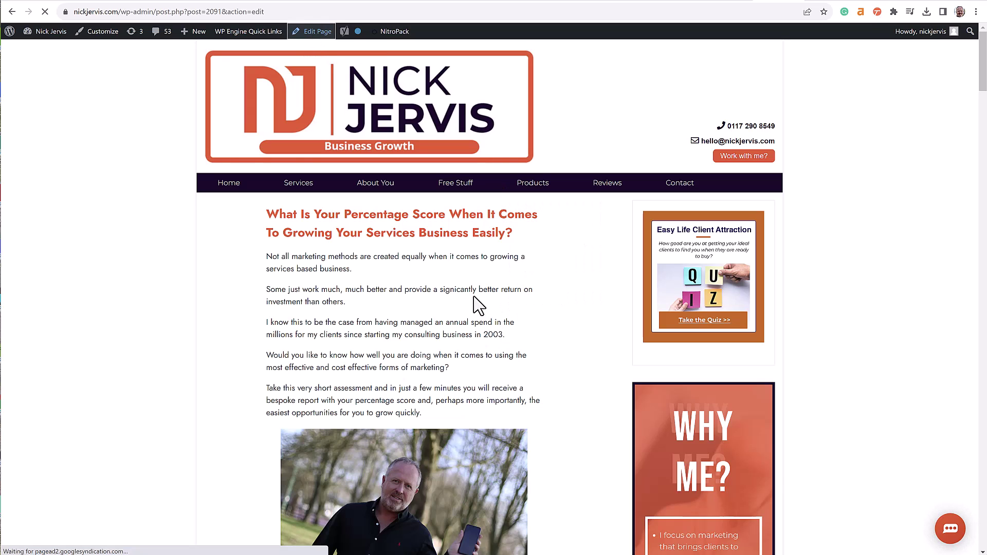
- Expand the quiz page's Yoast SEO Advanced section, revealing search-results visibility set to No
scroll(712, 321, down, 13)
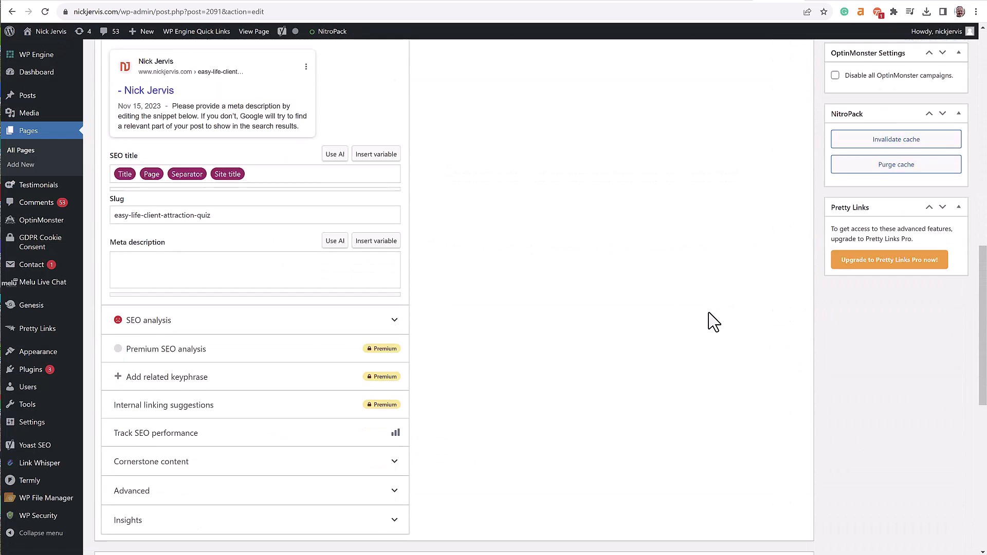
scroll(689, 306, down, 9)
scroll(656, 313, up, 9)
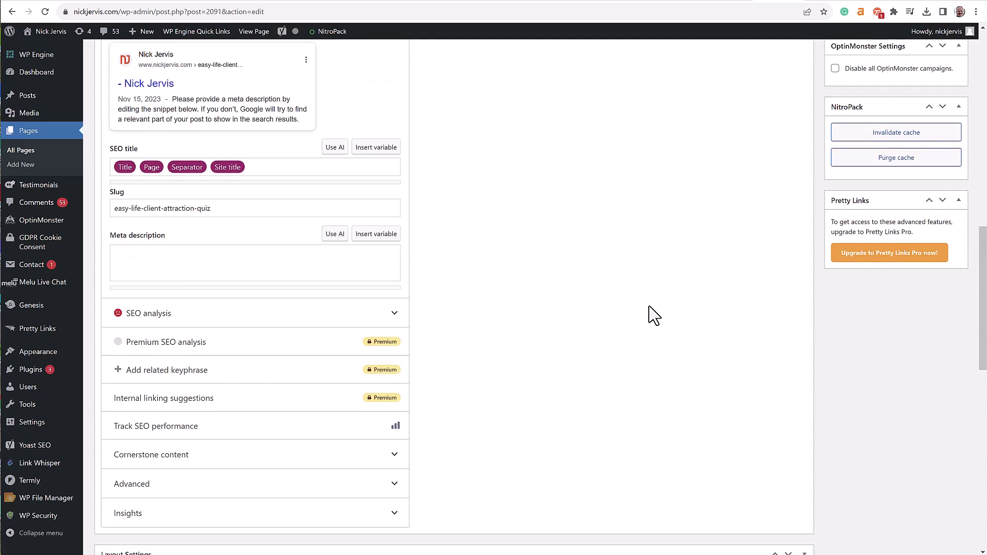
scroll(632, 314, up, 1)
scroll(551, 304, down, 5)
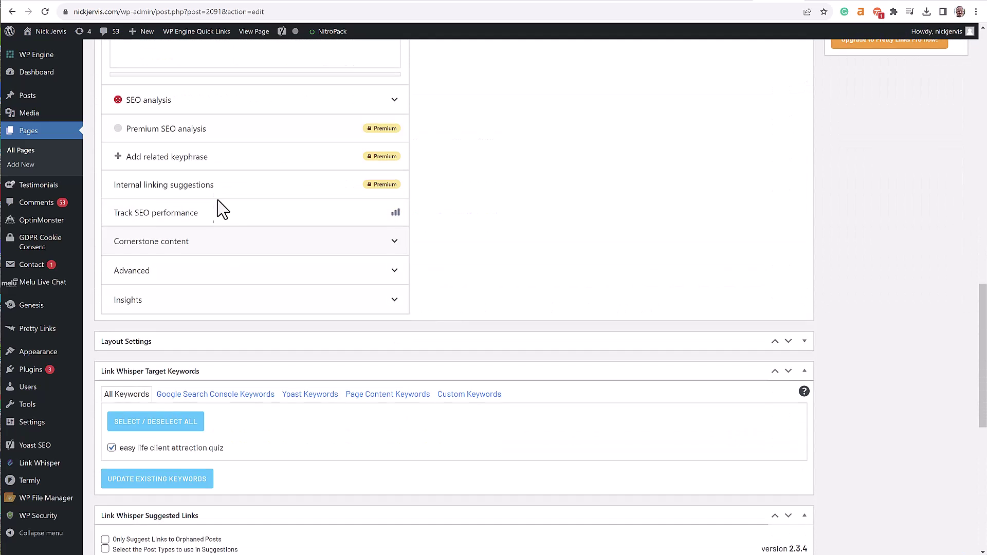
scroll(222, 208, up, 5)
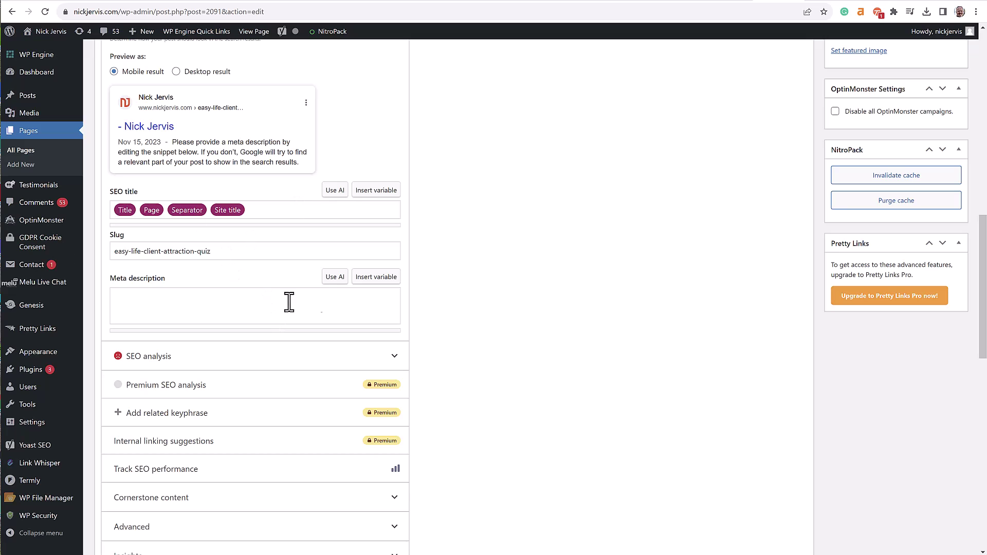
scroll(289, 303, down, 3)
click(376, 372)
scroll(383, 372, down, 1)
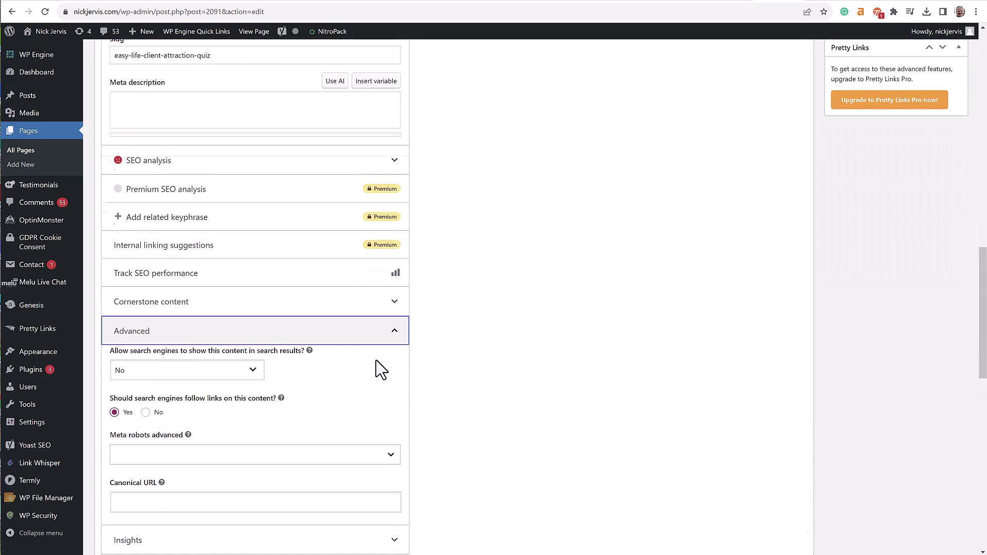
scroll(376, 360, down, 3)
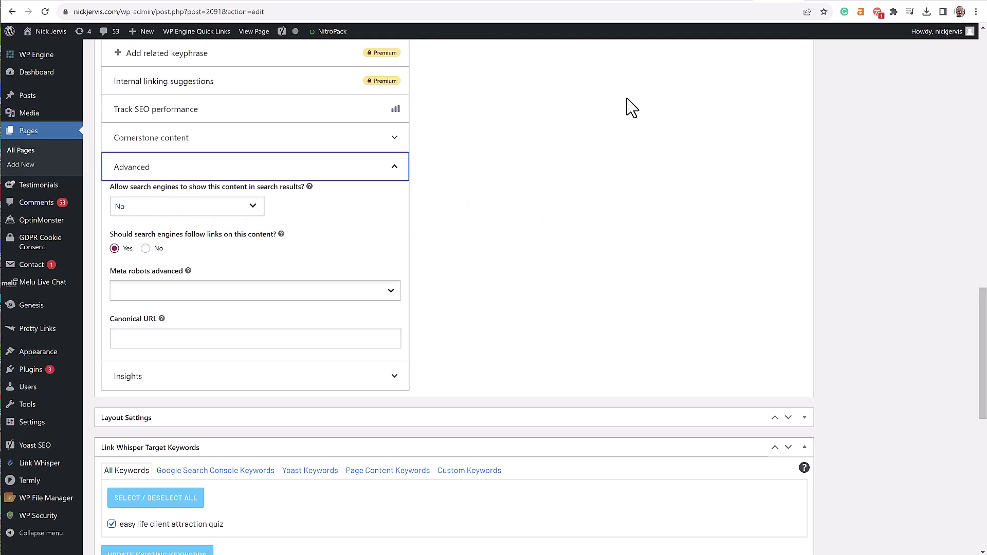
- Page the not-indexed examples to rows 51–60, copy the add-an-image article URL, and return to Pages
click(729, 4)
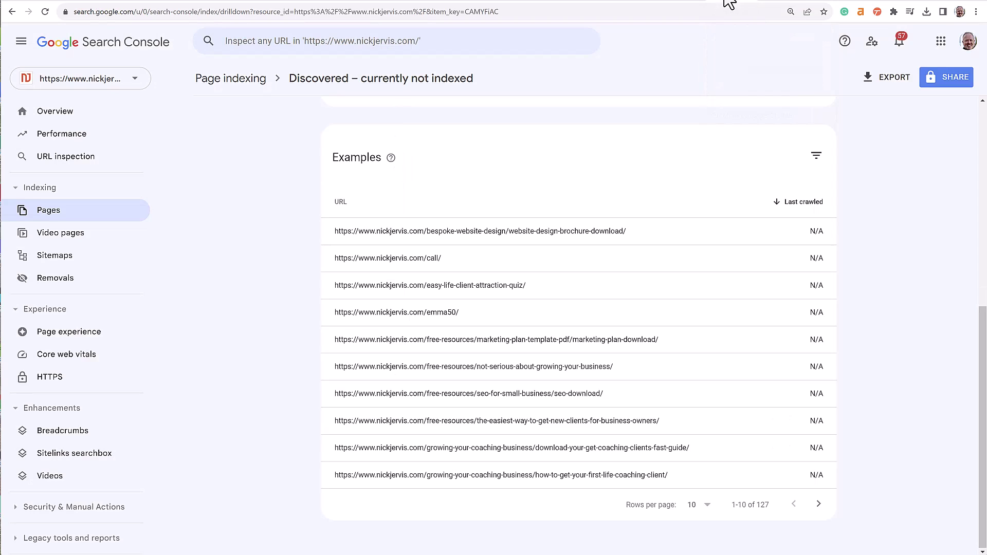
click(819, 504)
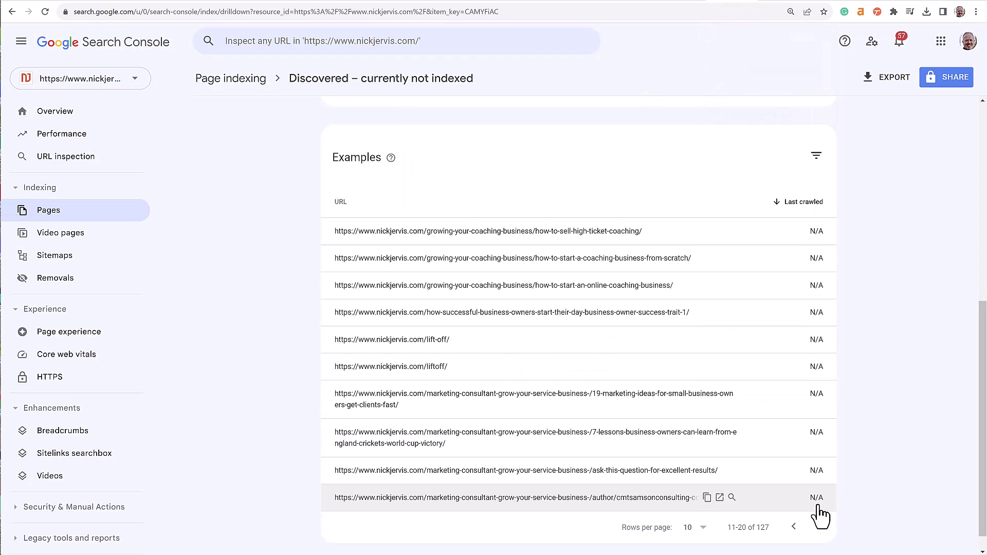
click(819, 528)
click(819, 538)
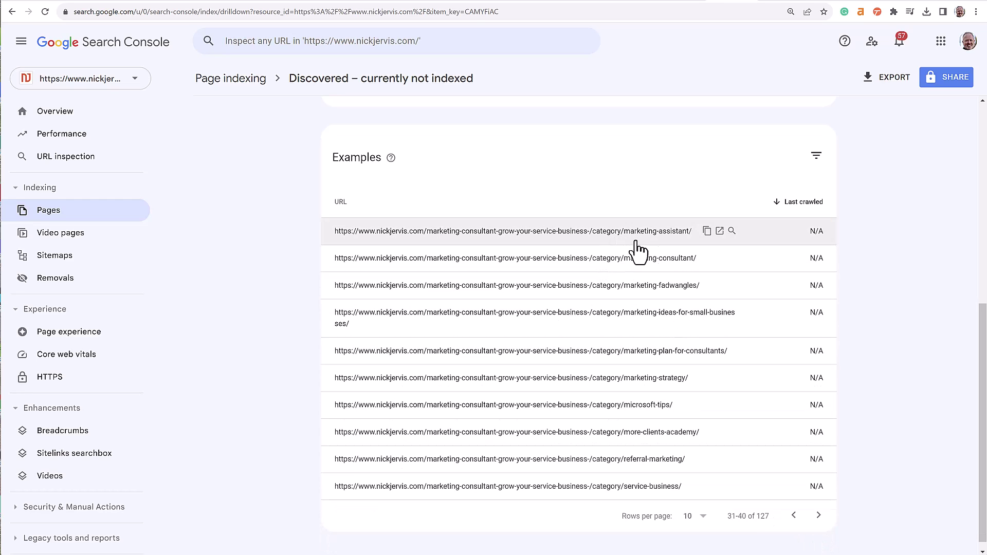
click(819, 516)
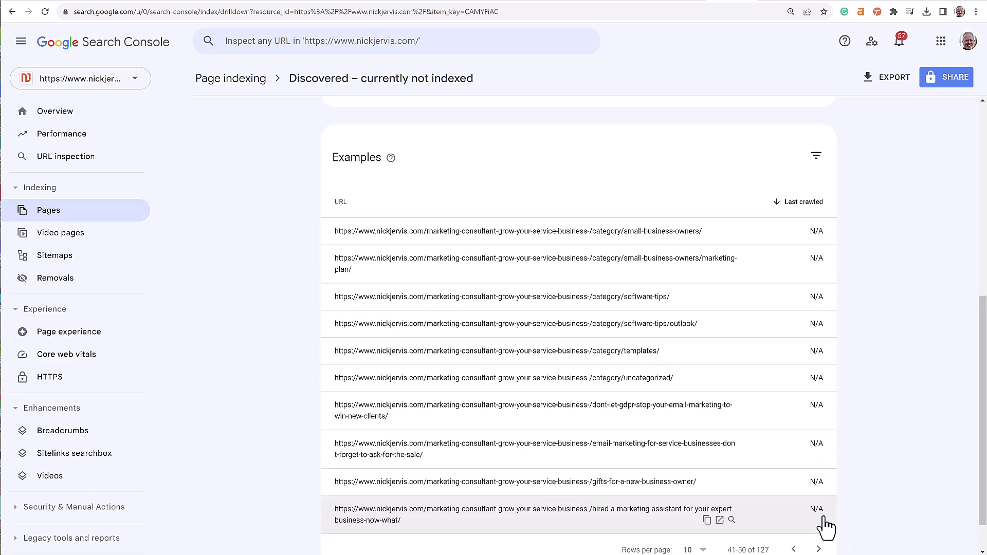
scroll(822, 525, down, 1)
click(820, 505)
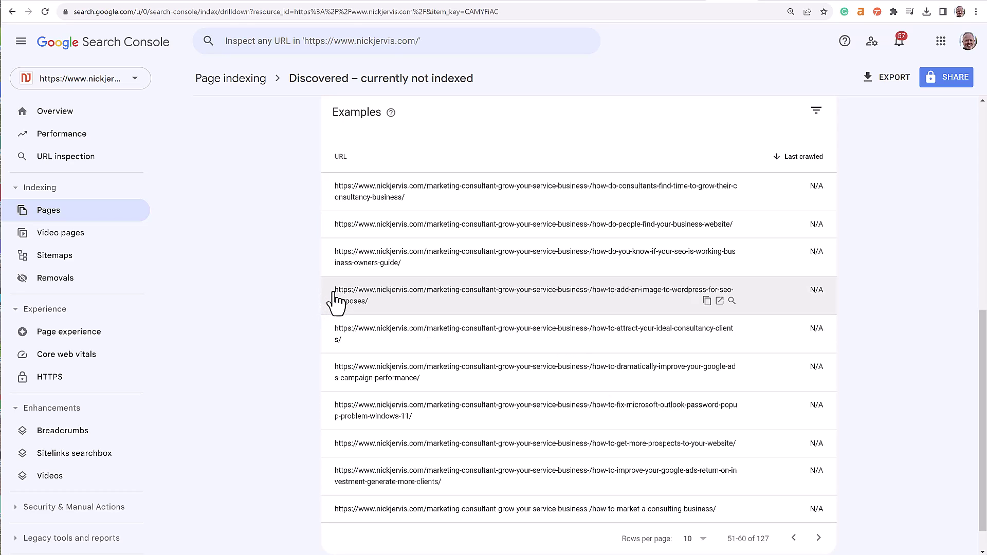
drag(334, 291, 368, 303)
key(ctrl+c)
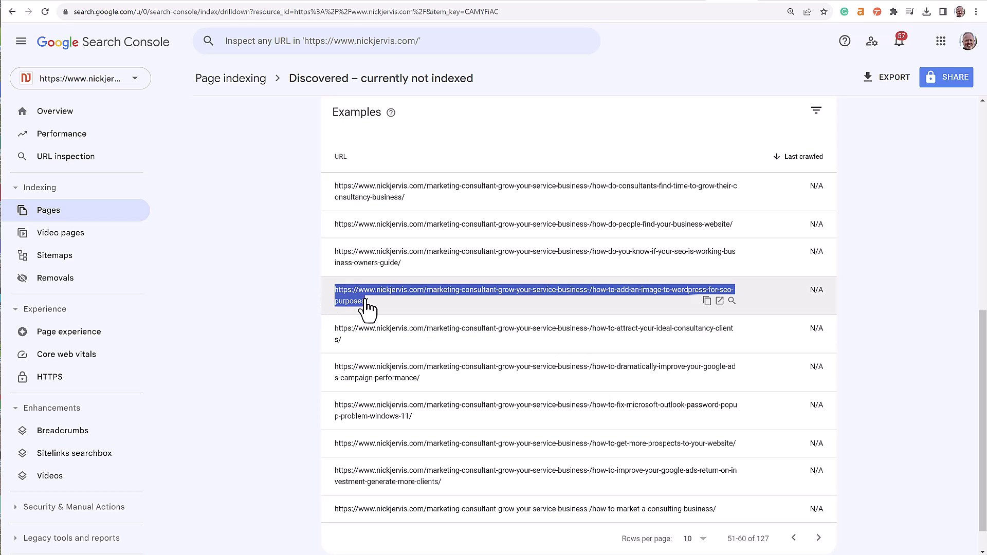
click(57, 216)
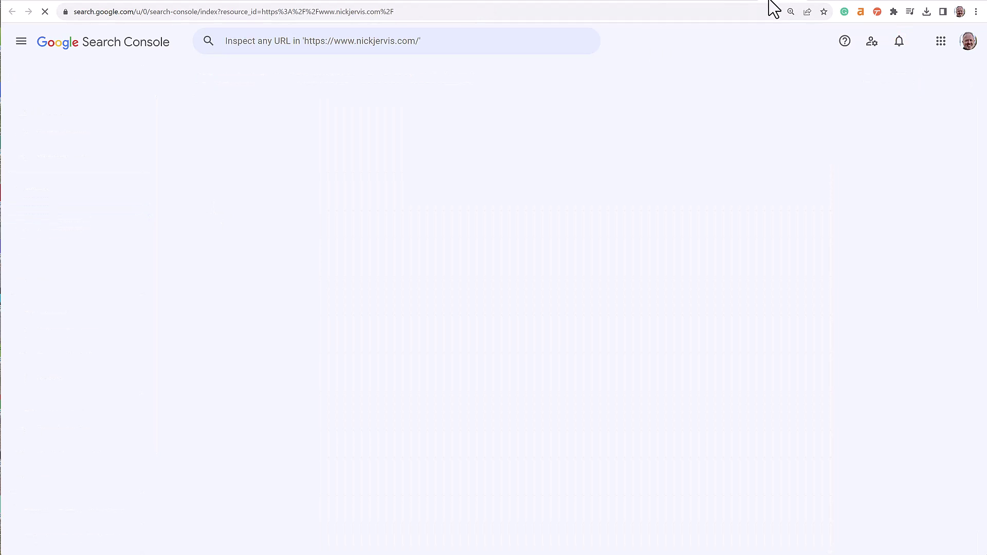
- Inspect the pasted add-an-image-to-WordPress article URL with the URL Inspection bar
click(329, 41)
key(ctrl+v)
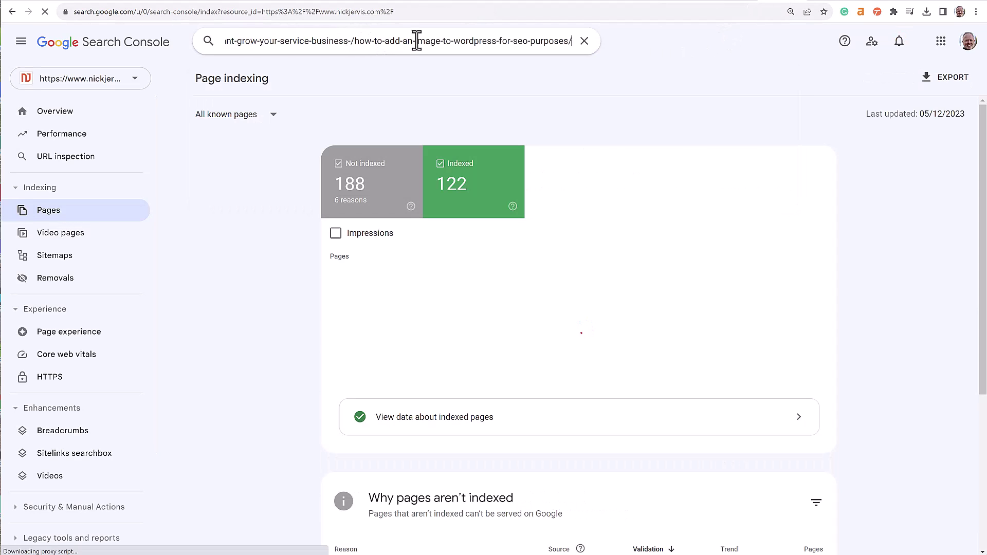
key(Return)
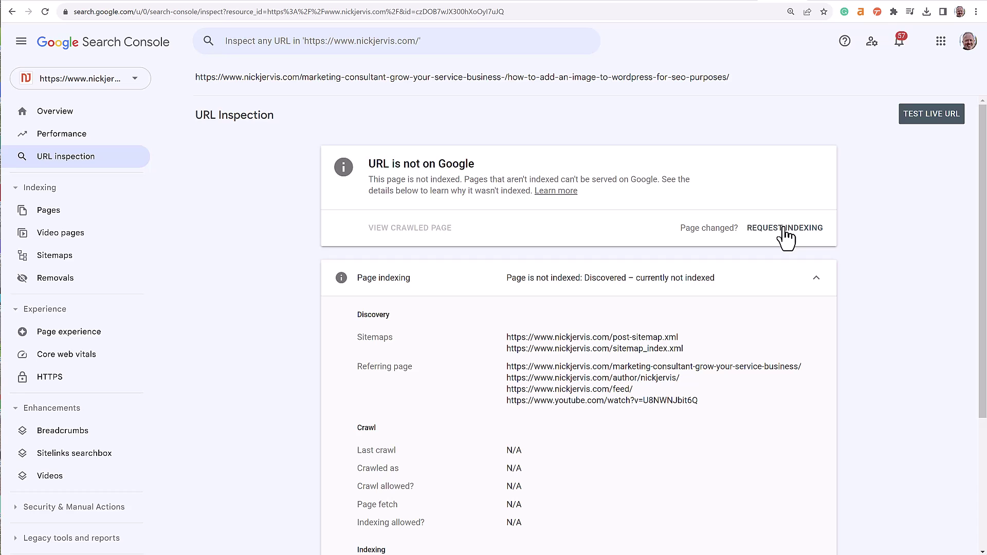
- Request indexing for the inspected add-an-image article URL
click(785, 230)
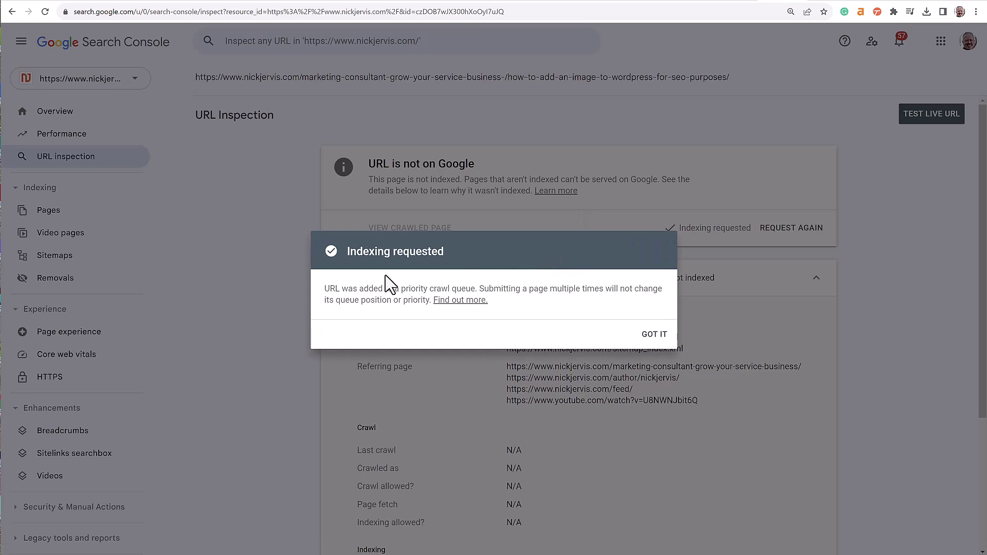
- Close the Indexing requested dialog and go back to the examples list showing URLs 51–60
click(654, 337)
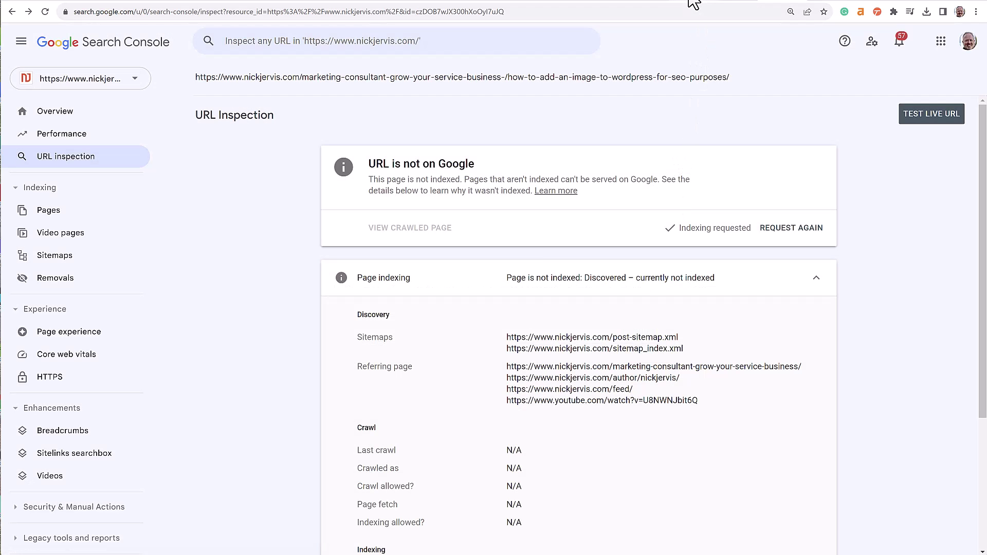
key(alt+Left)
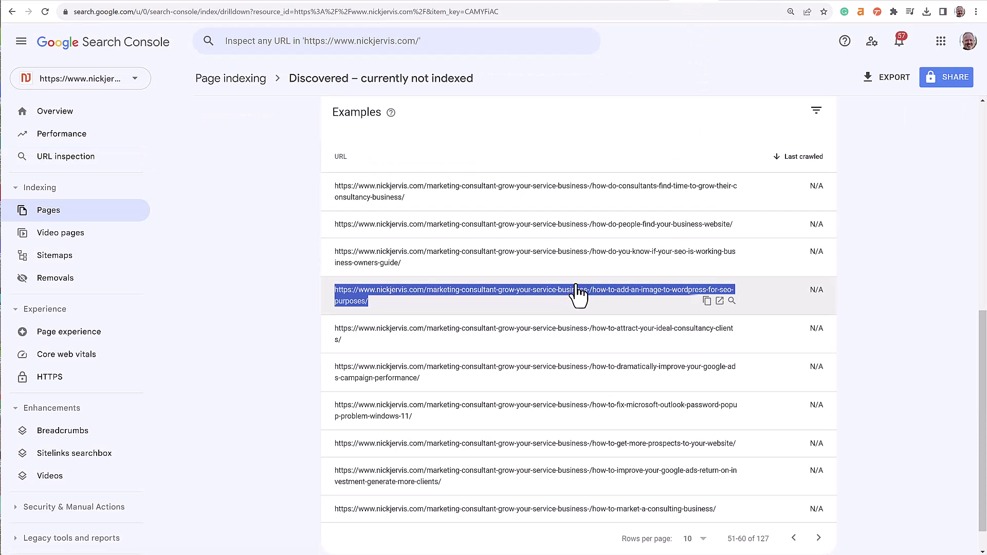